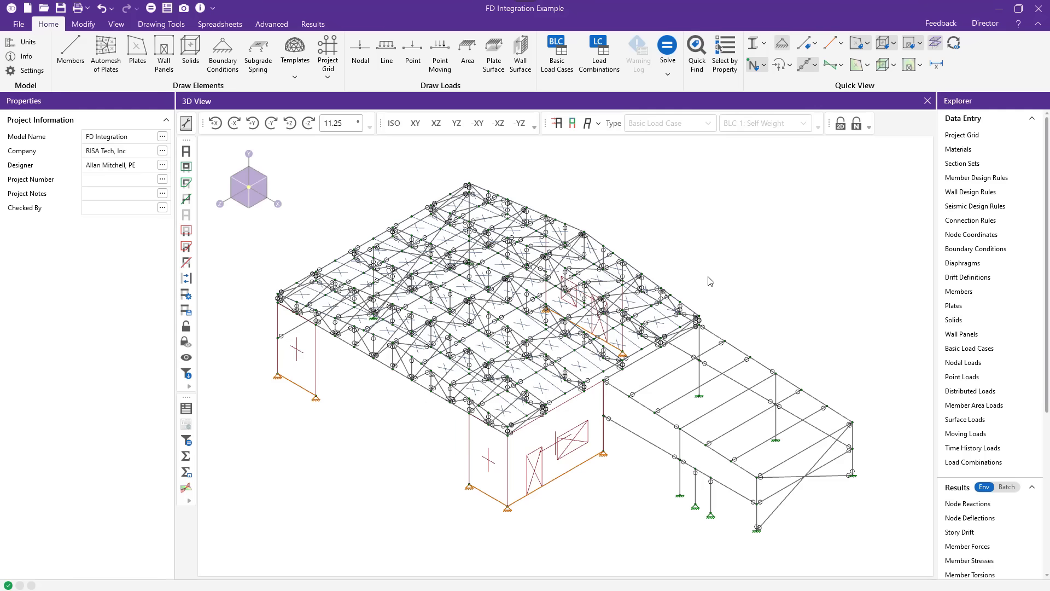
- Look around the building model, return to the ISO view, and open the Basic Load Cases table
shift+middle_drag(679, 268, 749, 251)
shift+middle_drag(749, 291, 772, 339)
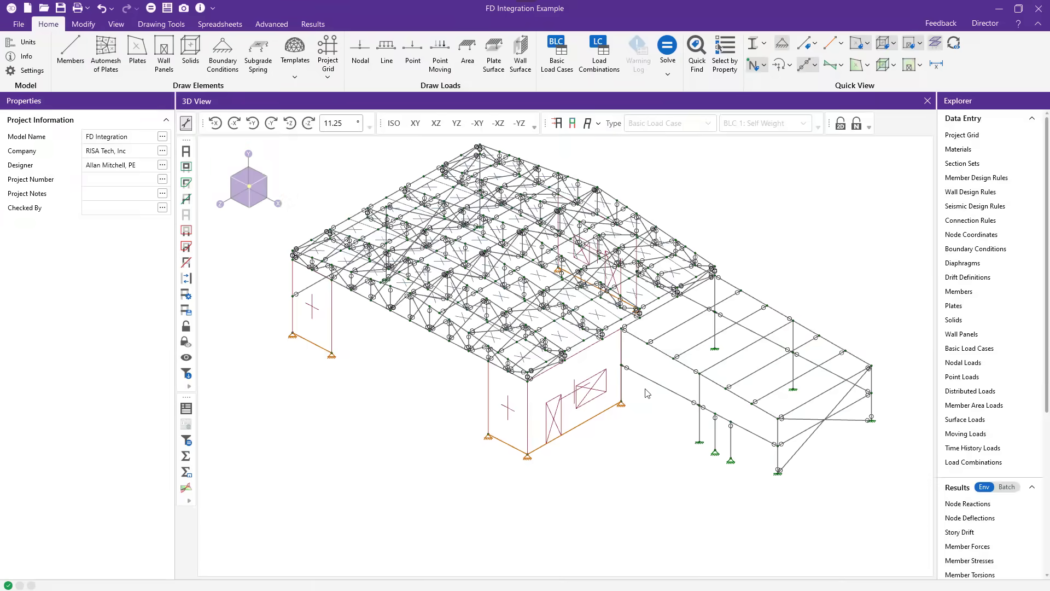
scroll(557, 444, up, 3)
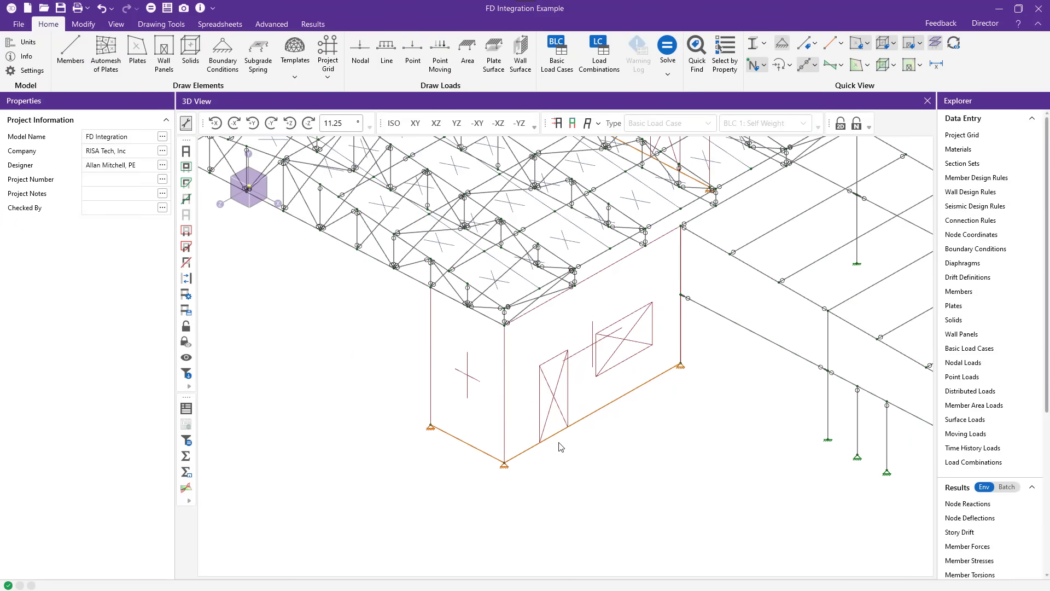
scroll(600, 434, down, 3)
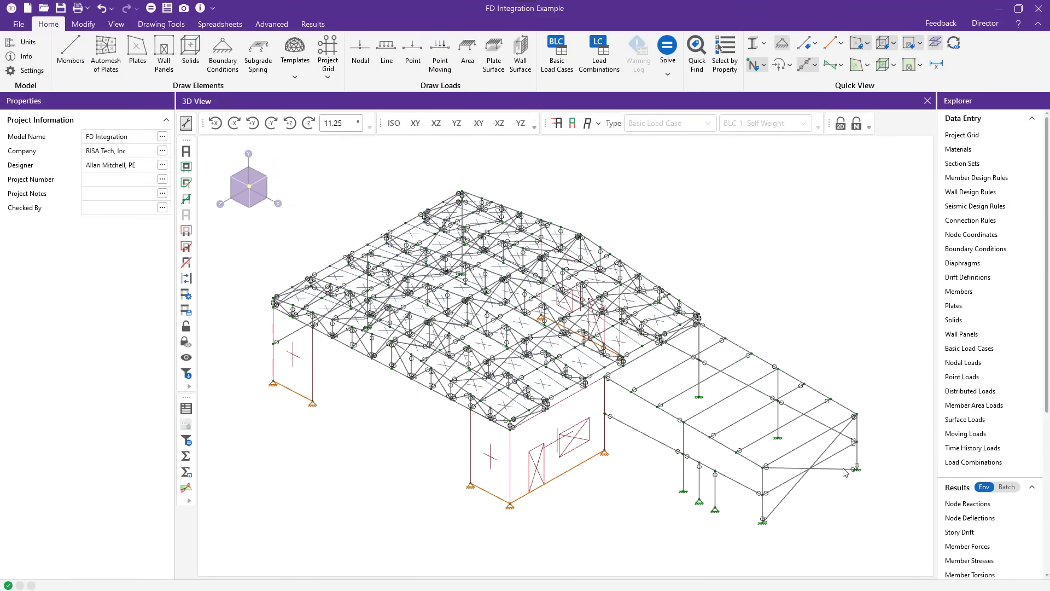
click(400, 125)
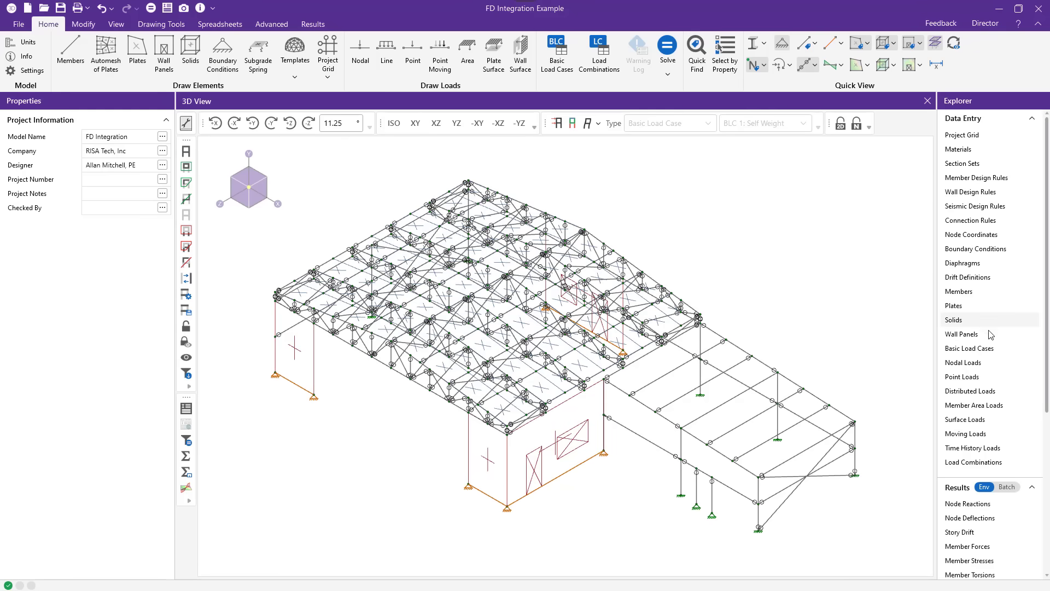
click(998, 352)
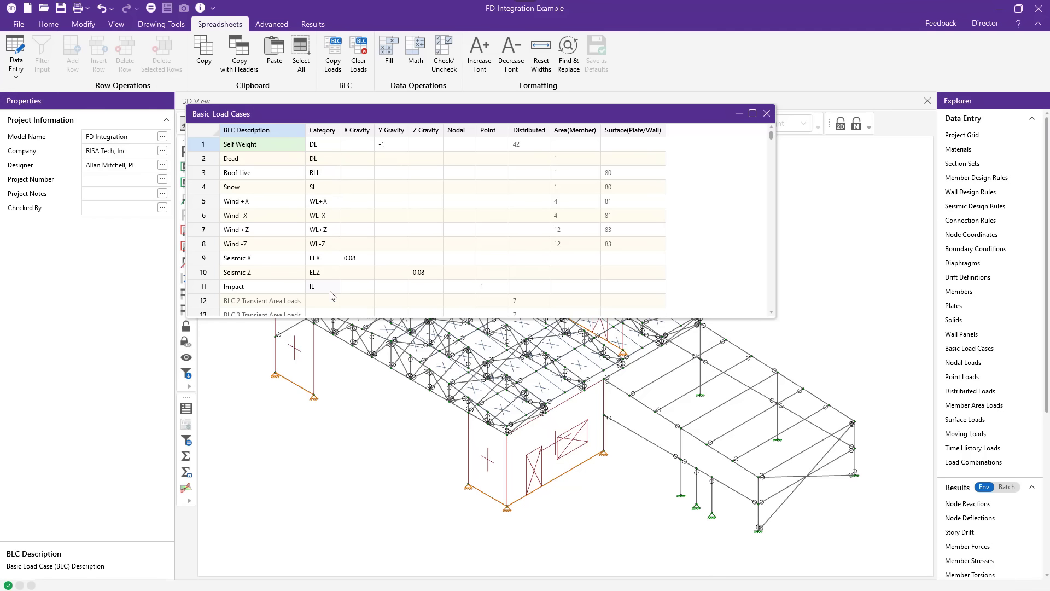
- Close the Basic Load Cases spreadsheet to show the FD Integration model in the 3D View
click(766, 113)
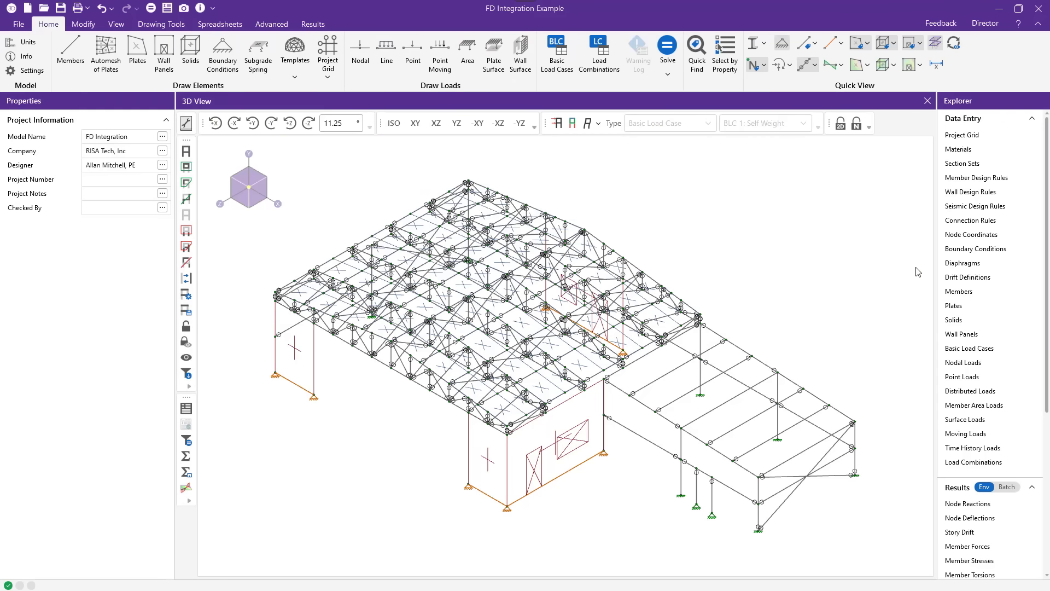
click(982, 462)
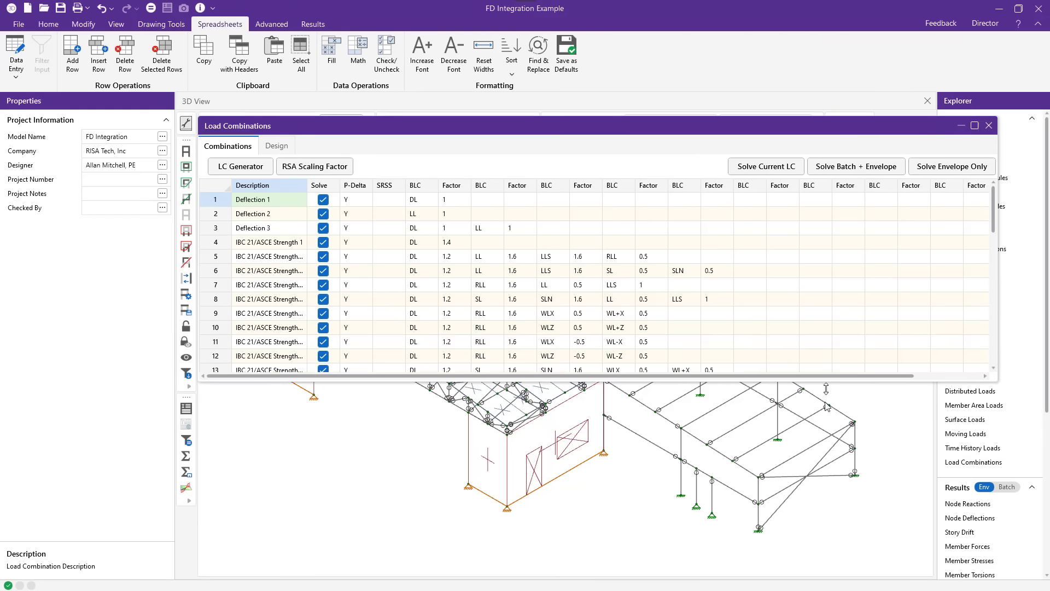
drag(994, 237, 999, 403)
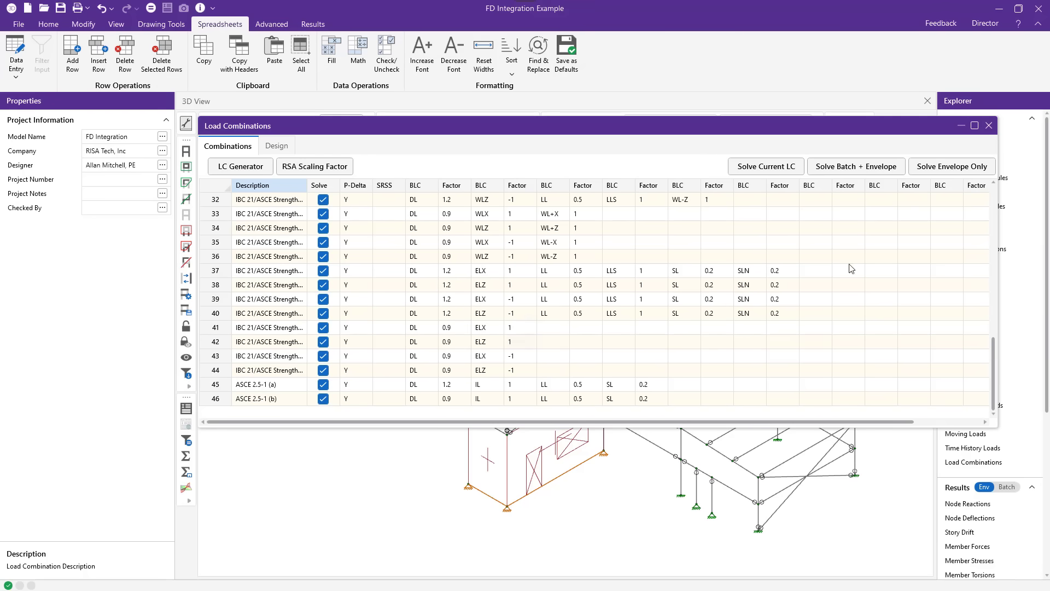
click(989, 125)
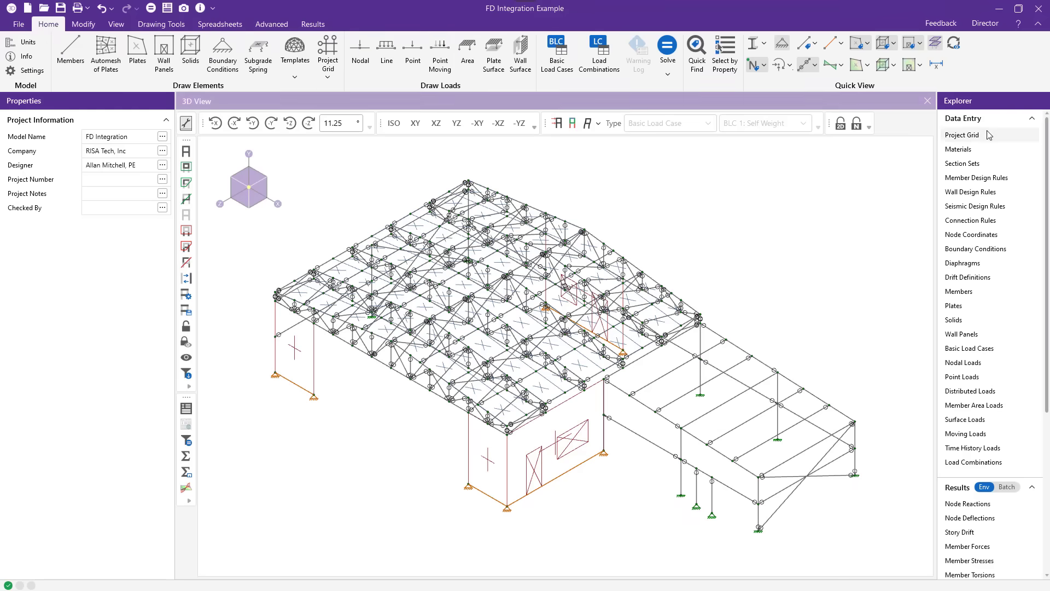
click(790, 65)
click(787, 105)
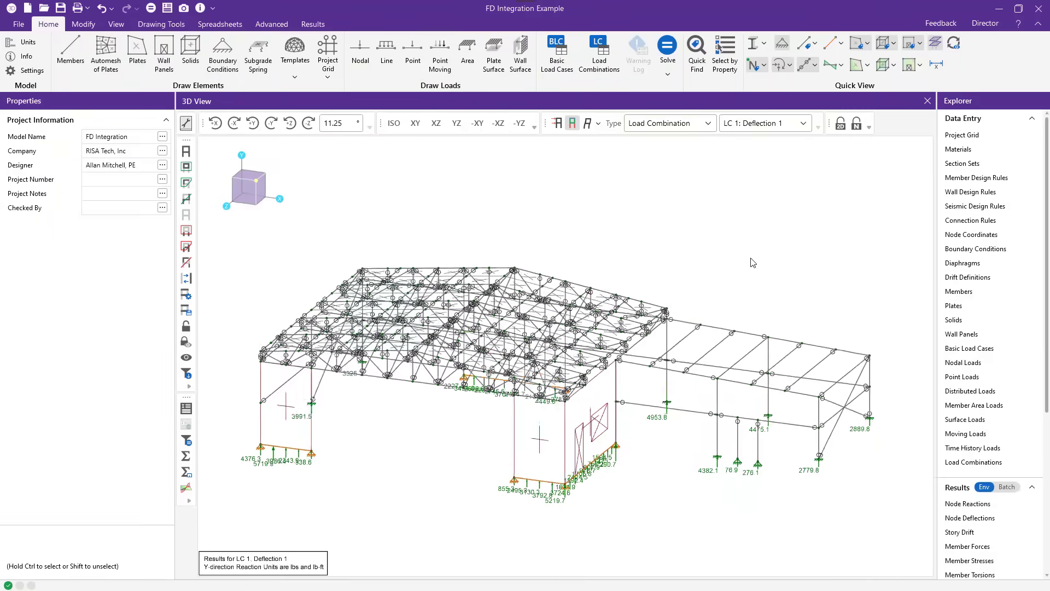
scroll(552, 500, up, 5)
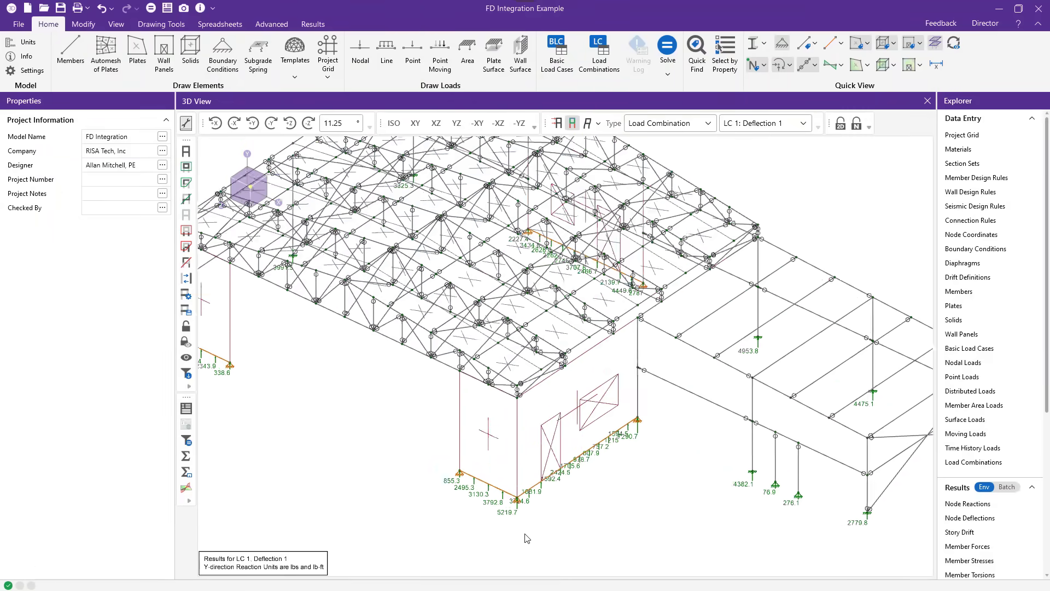
scroll(557, 496, up, 1)
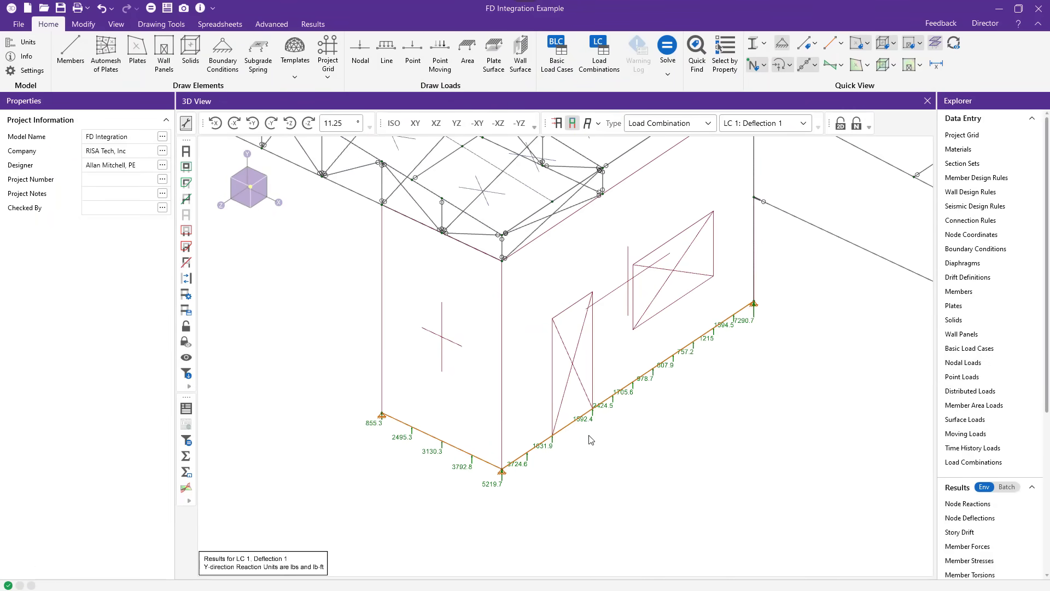
scroll(632, 422, down, 5)
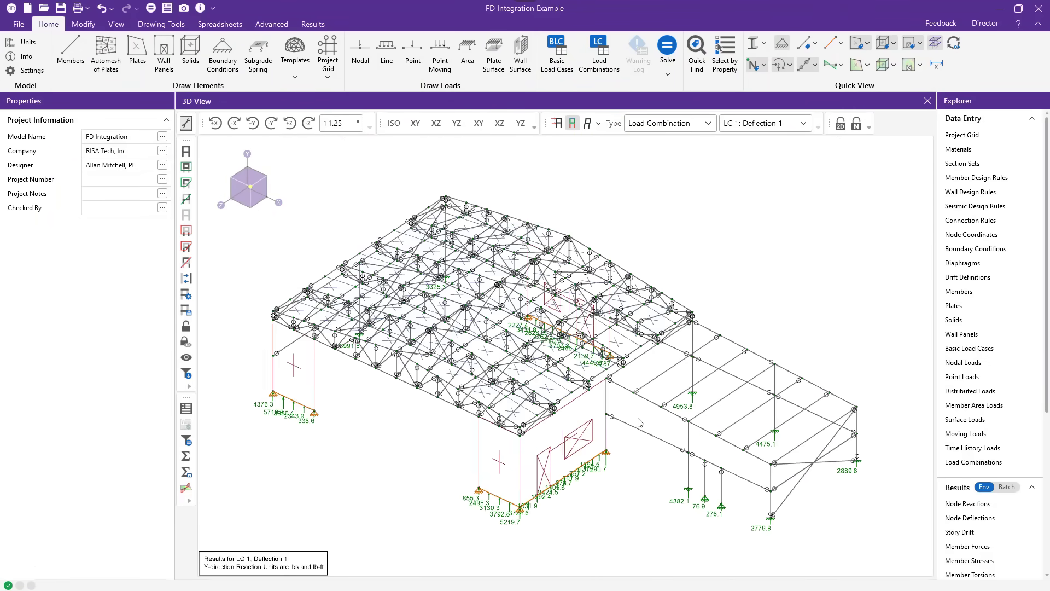
click(393, 123)
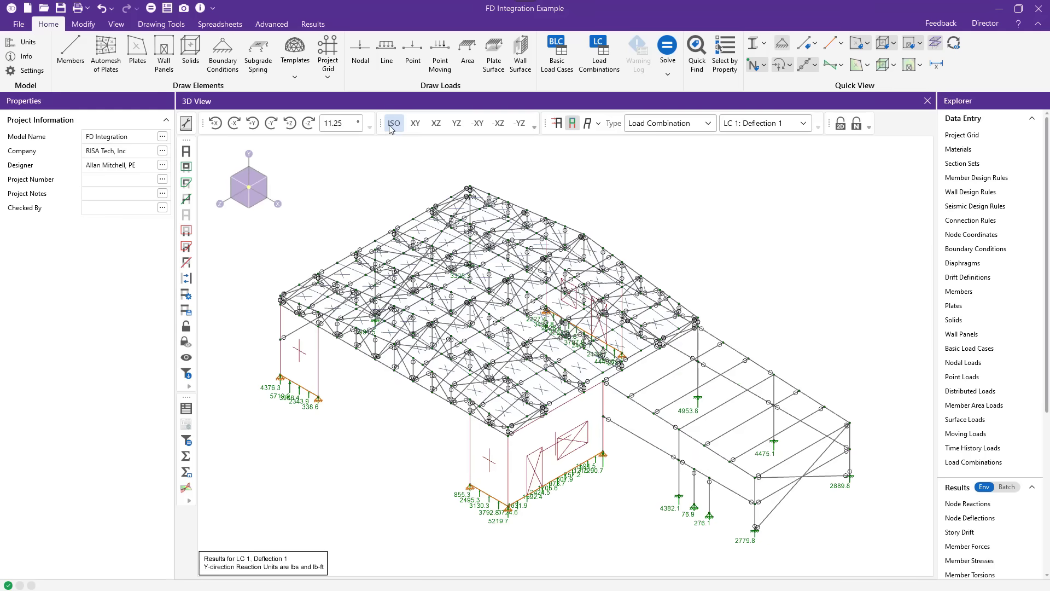
click(790, 64)
click(786, 104)
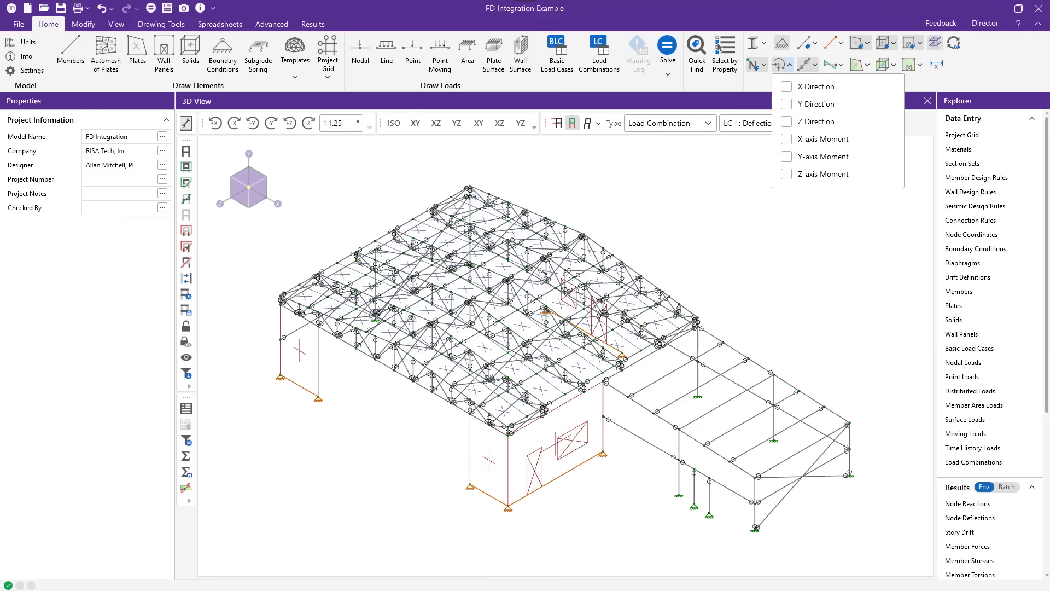
- Close the reaction component choices, then send the model to RISAFoundation, saving the project first
click(758, 279)
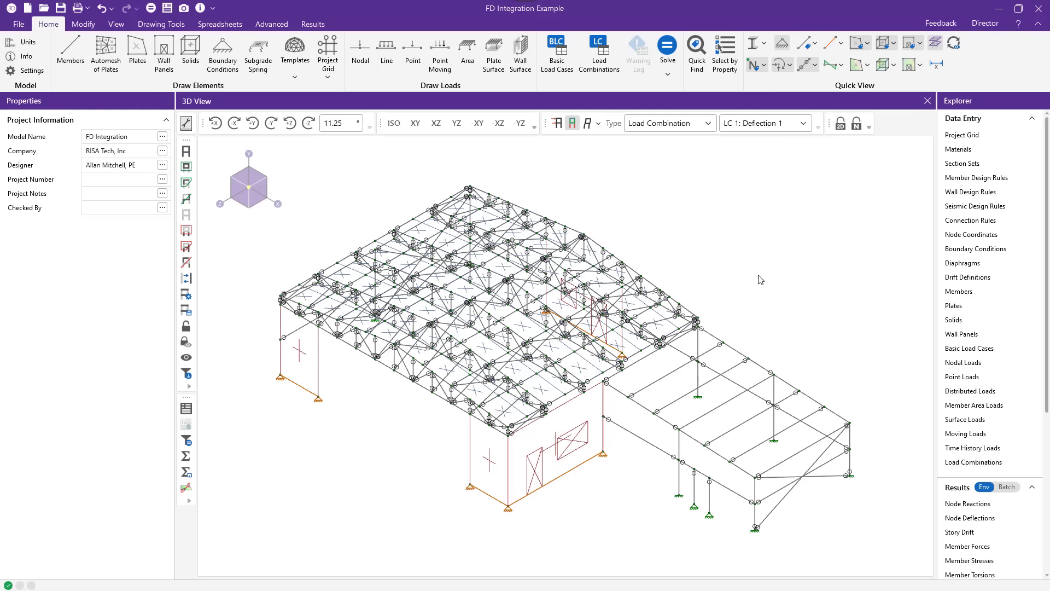
click(985, 24)
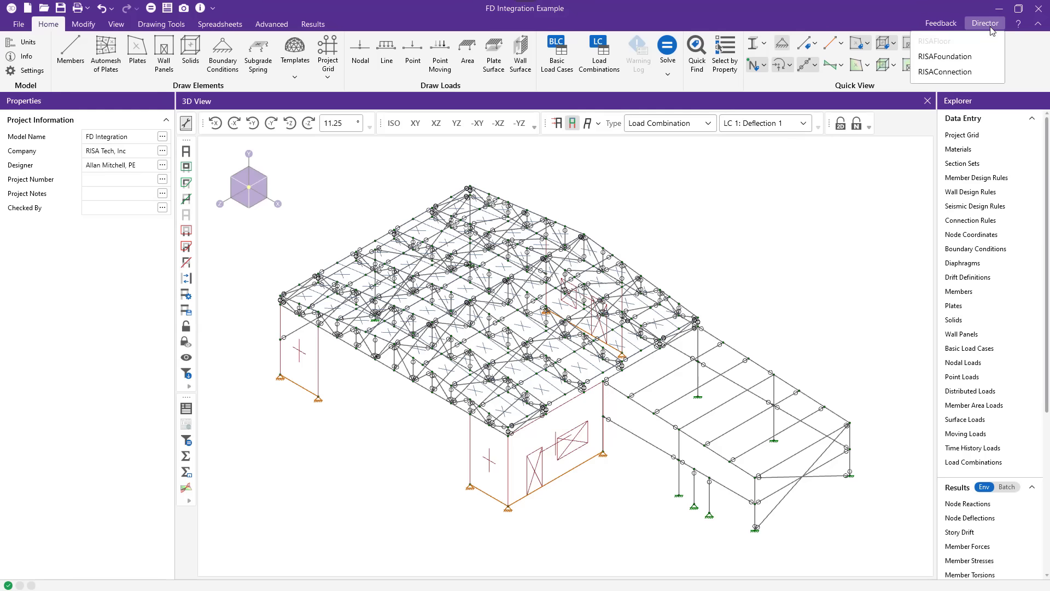
click(973, 61)
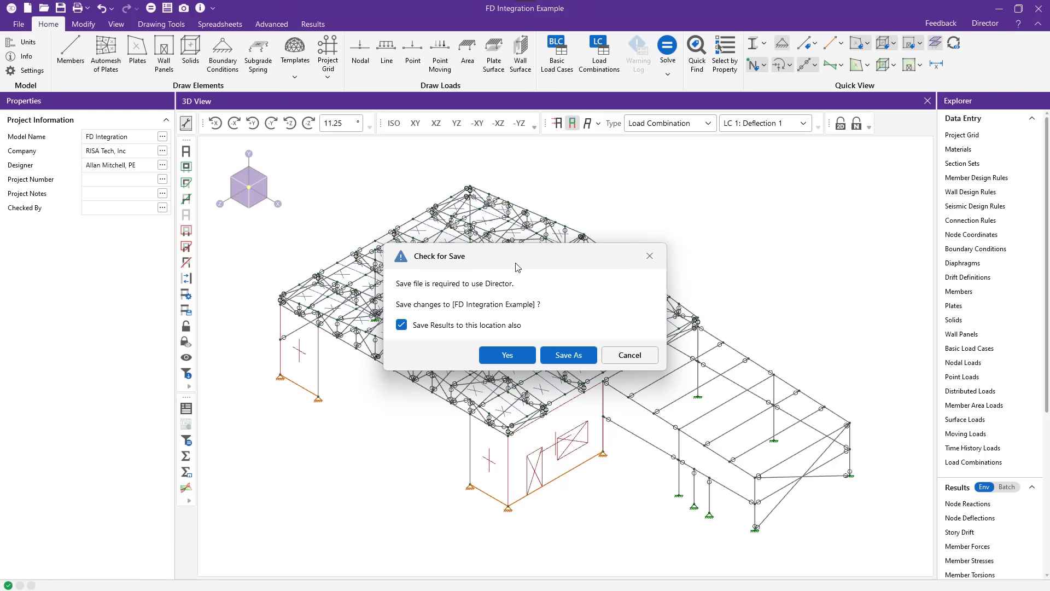
click(503, 355)
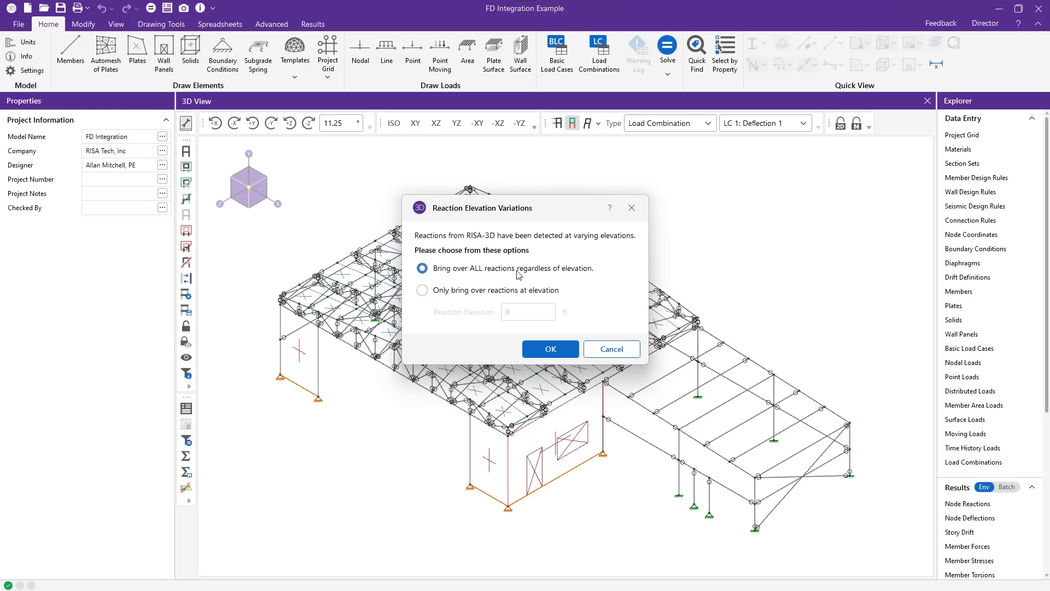
- Transfer the model with 'Bring over ALL reactions regardless of elevation' selected
click(425, 294)
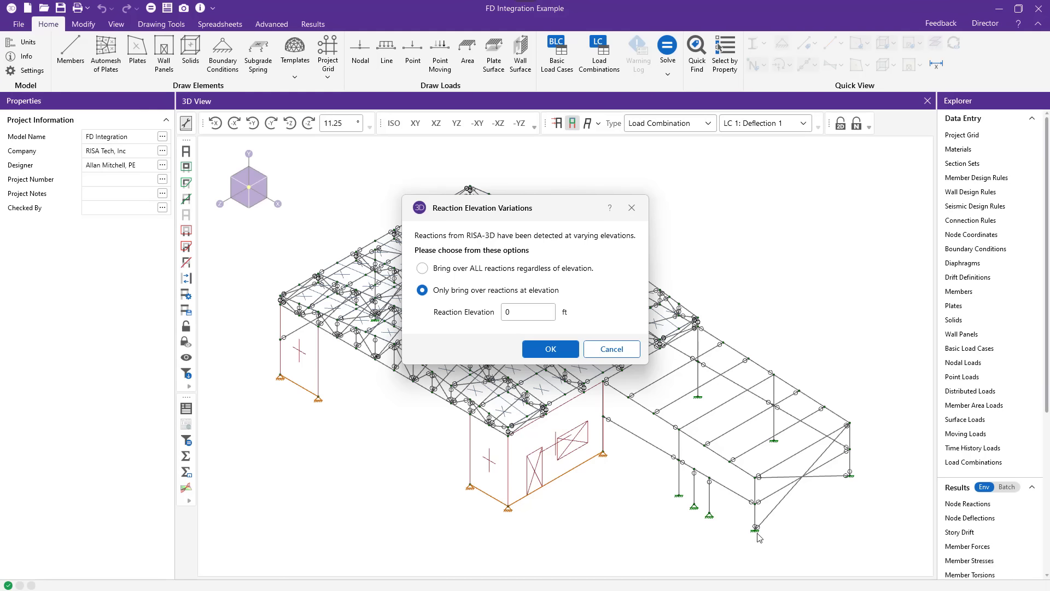
click(427, 272)
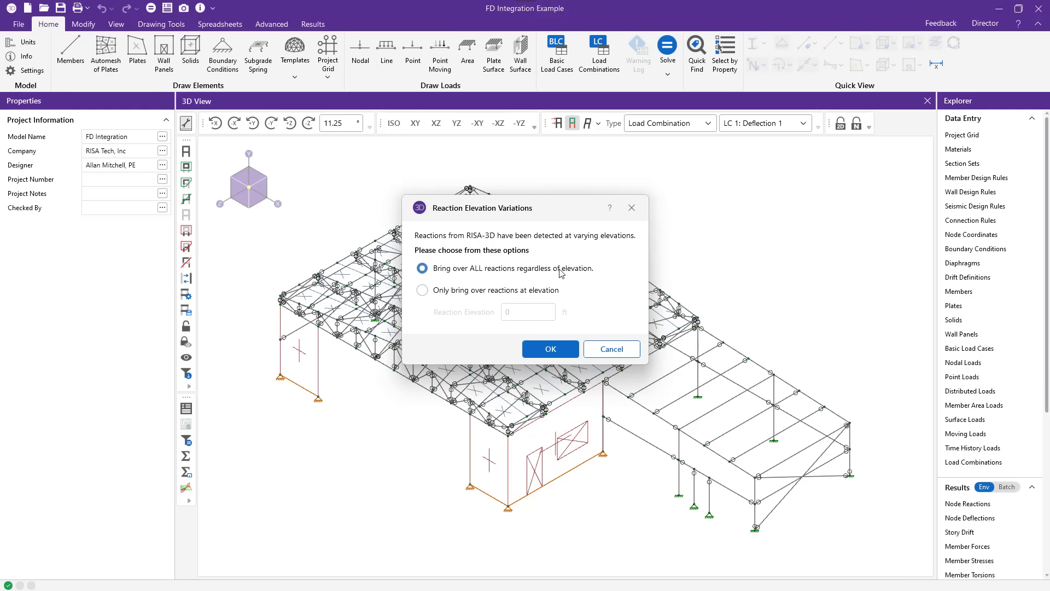
click(549, 348)
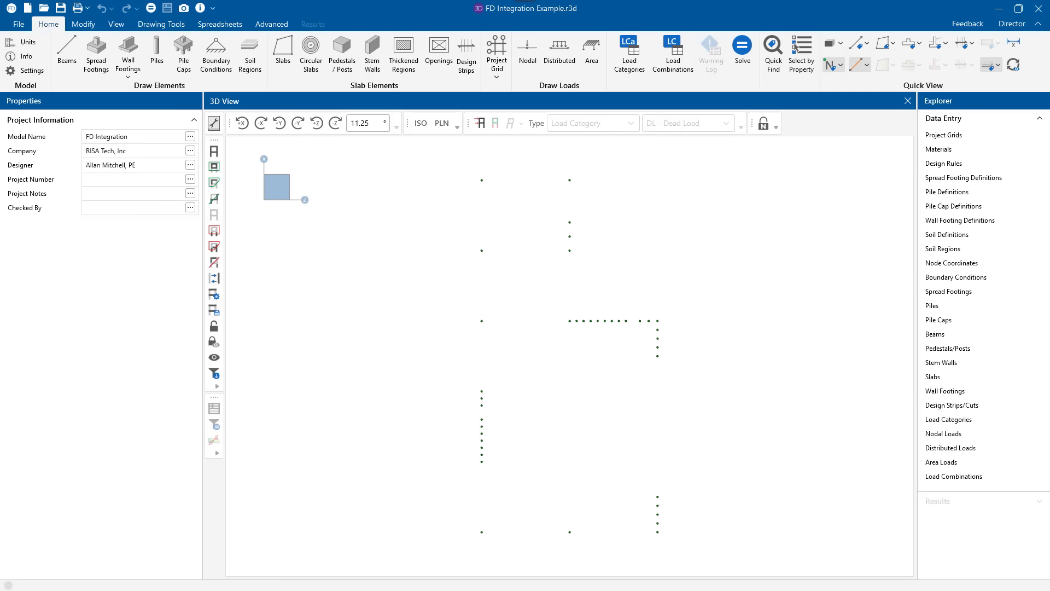
- Show the imported DL - Dead Load point loads and moments on the isometric foundation model
click(423, 127)
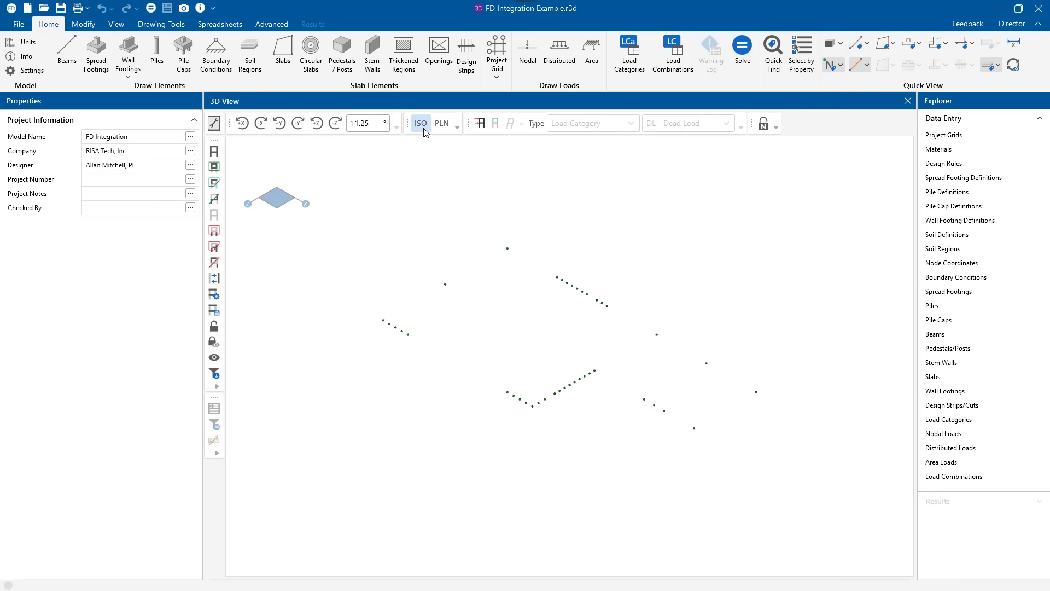
click(1001, 31)
click(481, 124)
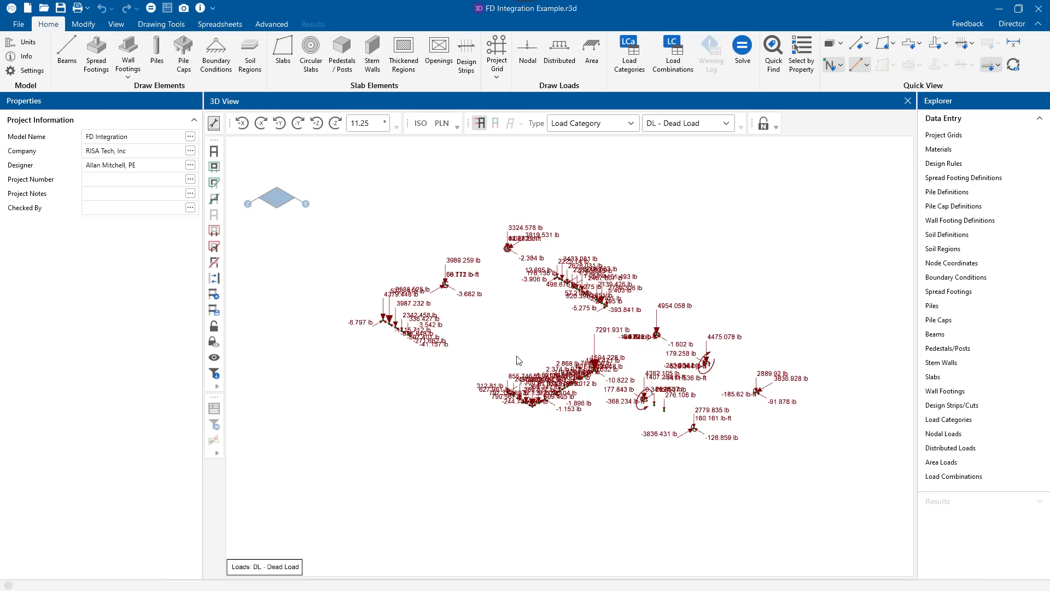
scroll(544, 428, up, 3)
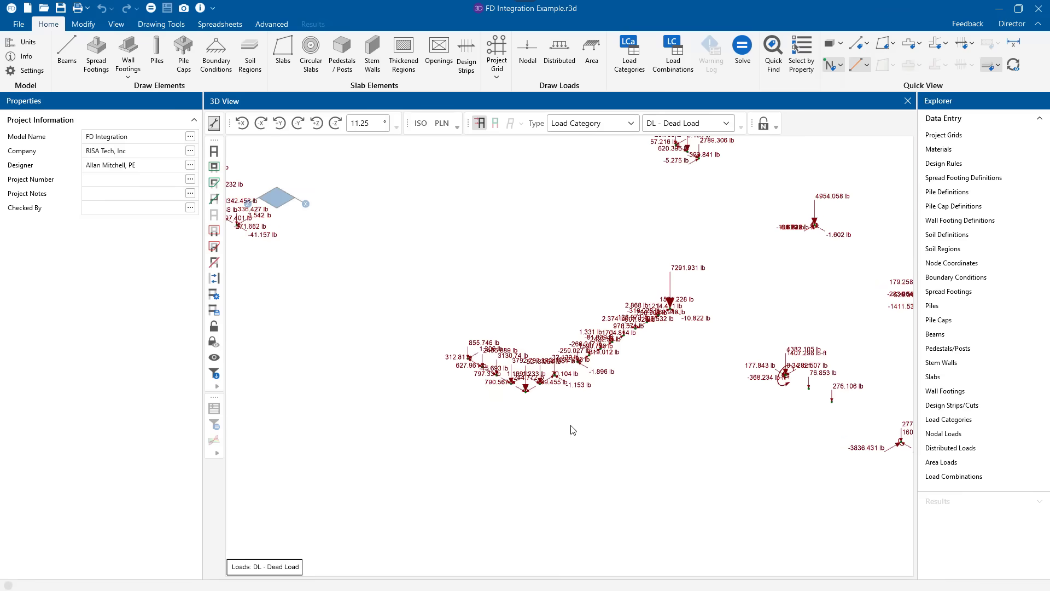
scroll(599, 390, down, 3)
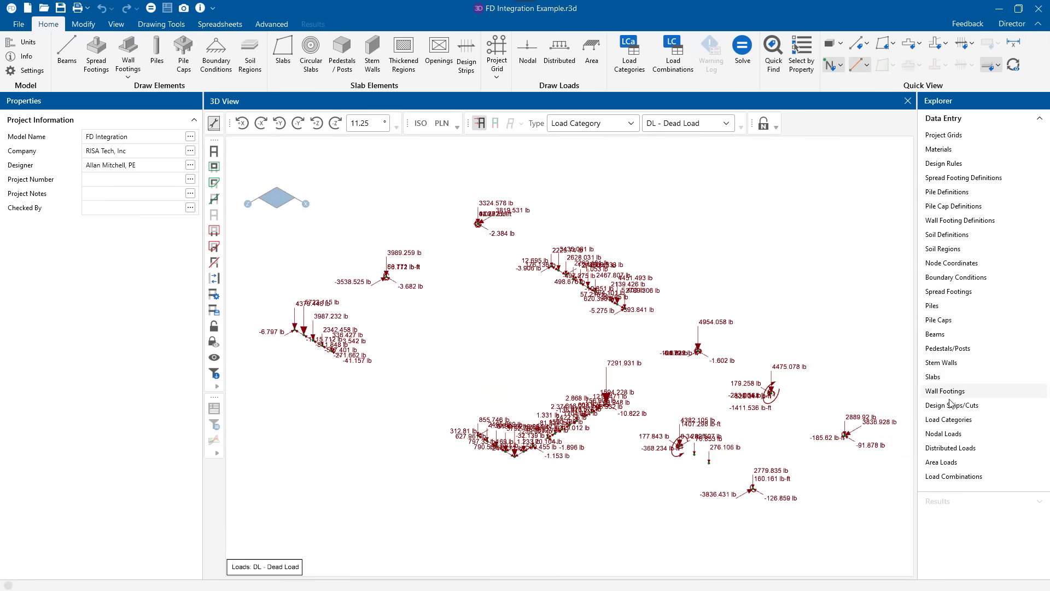
click(726, 124)
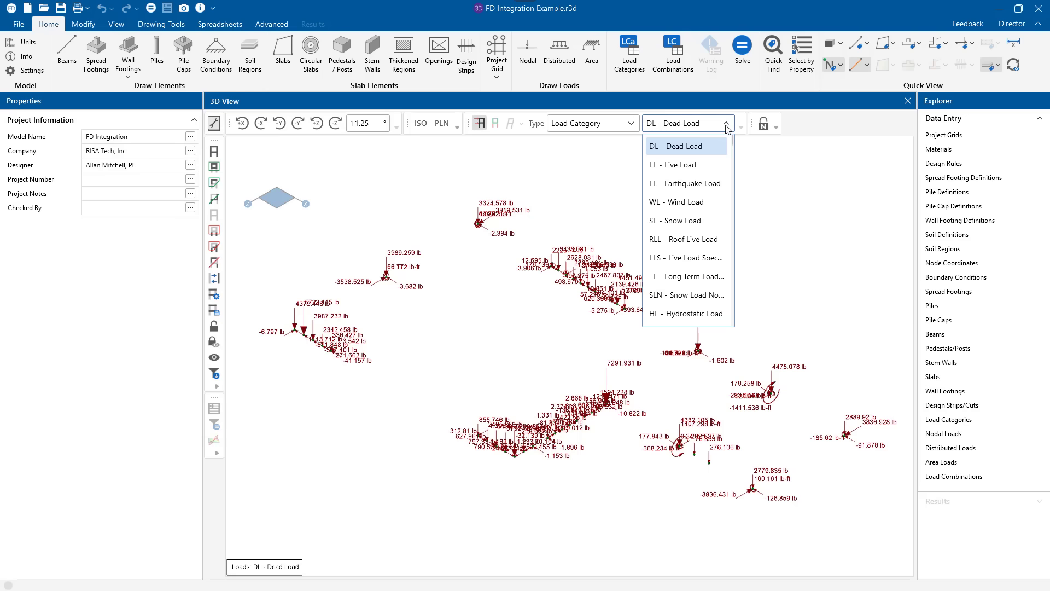
click(727, 129)
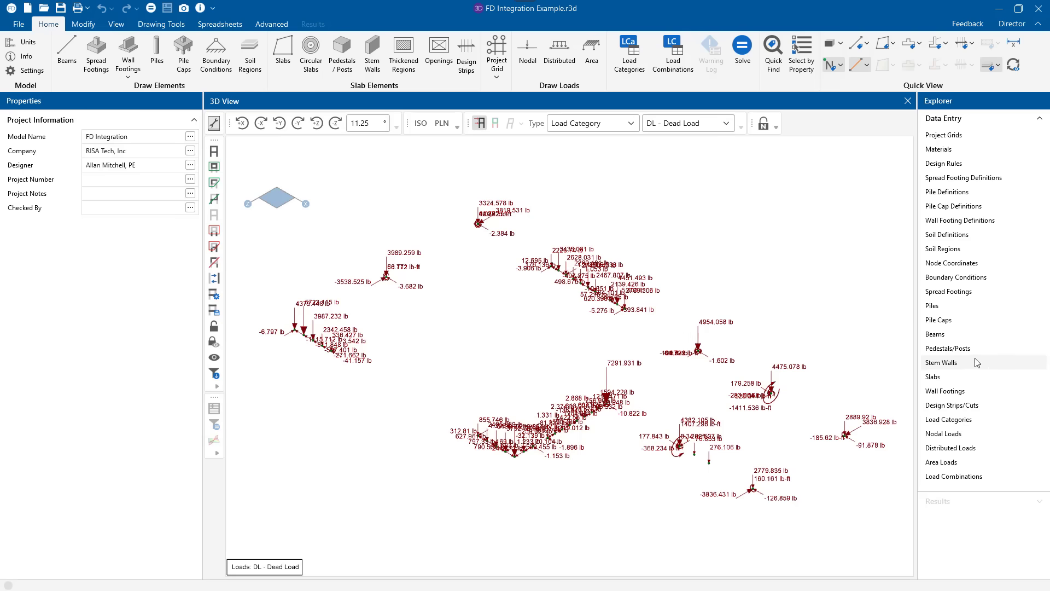
click(969, 420)
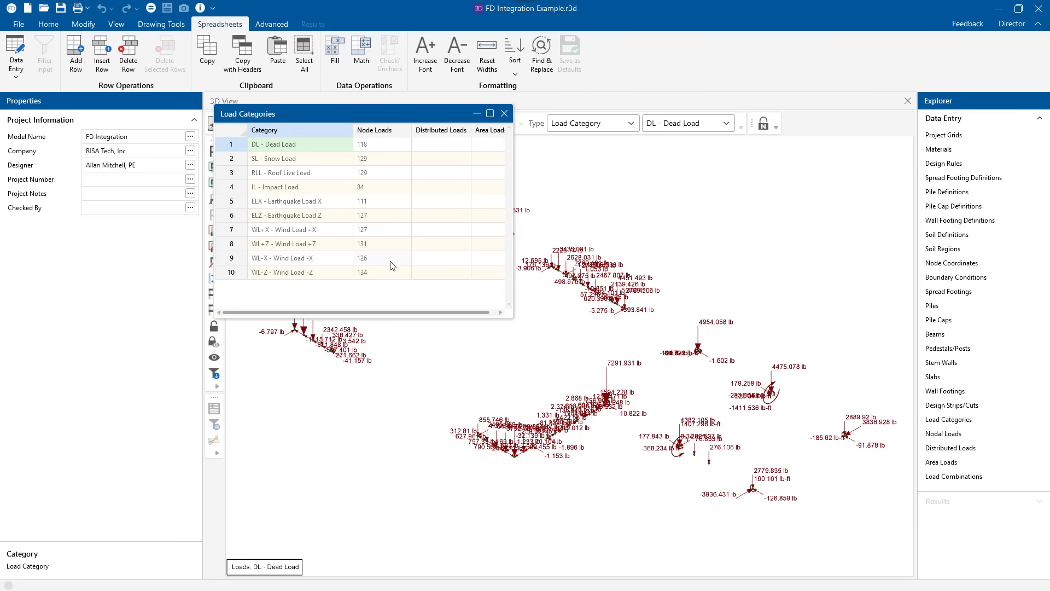
click(505, 114)
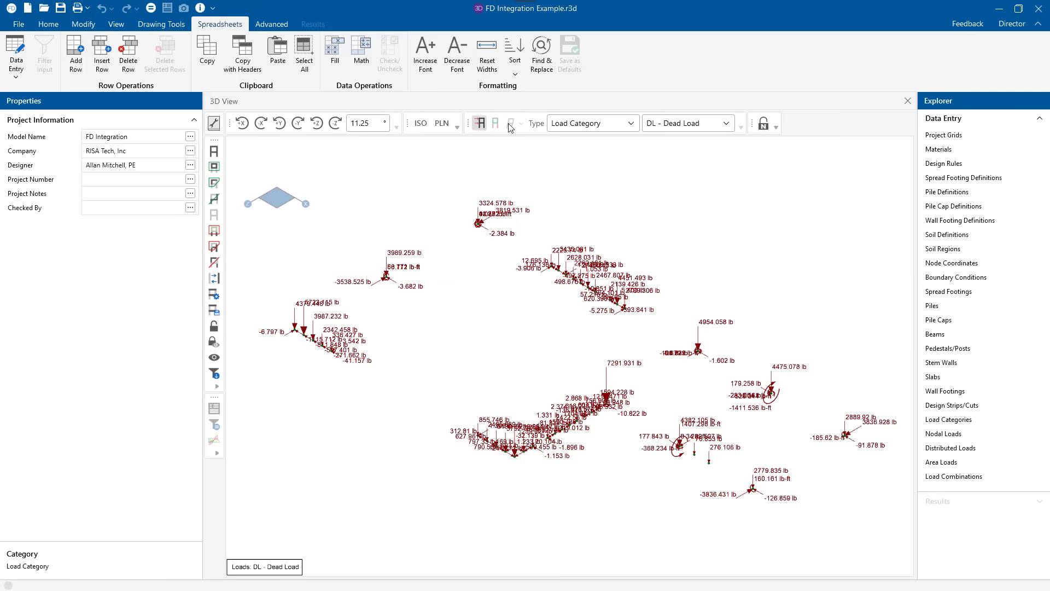
- Open the Load Combinations table listing the Service and Strength combinations
double_click(975, 477)
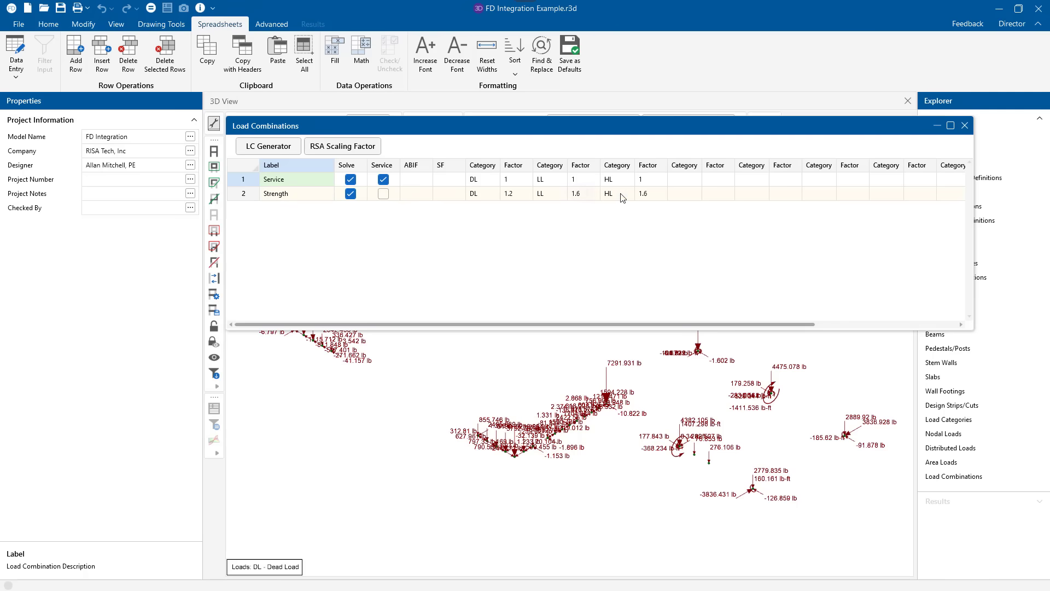
- Generate 2021 IBC Strength load combinations with reversible X and Z wind
click(271, 148)
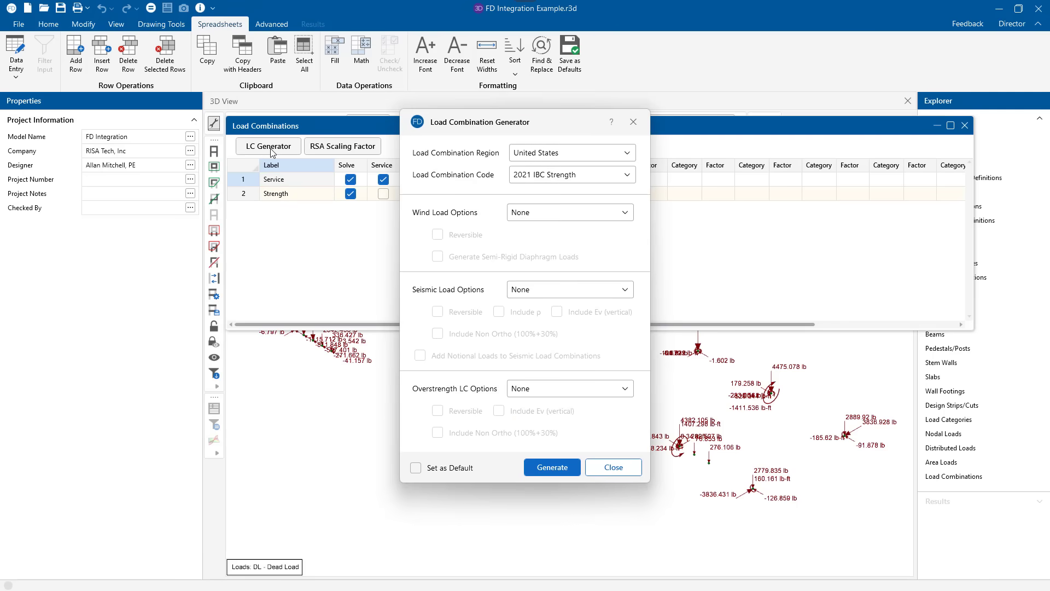
click(574, 214)
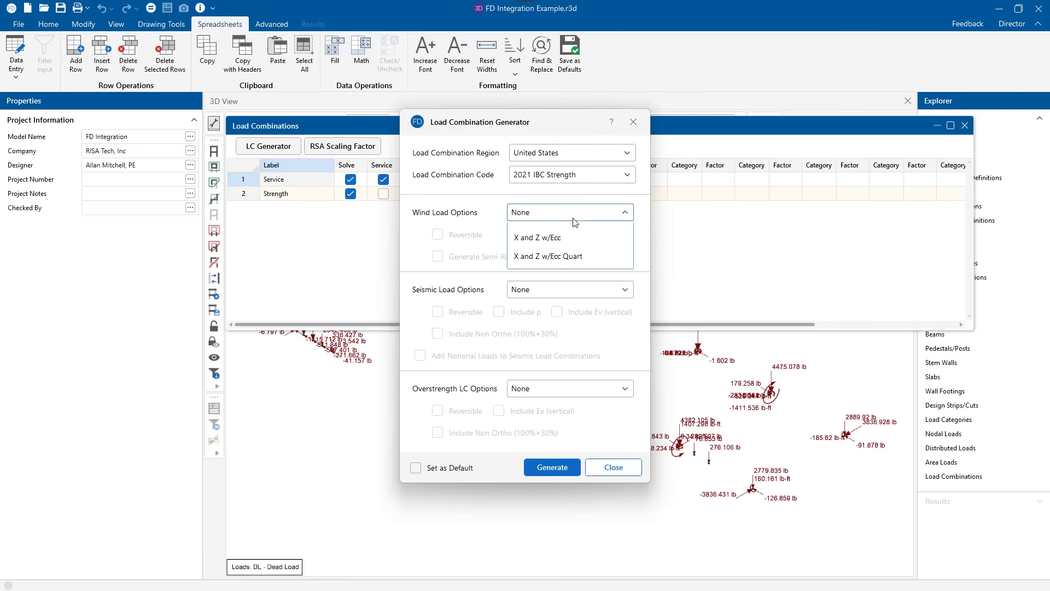
click(542, 273)
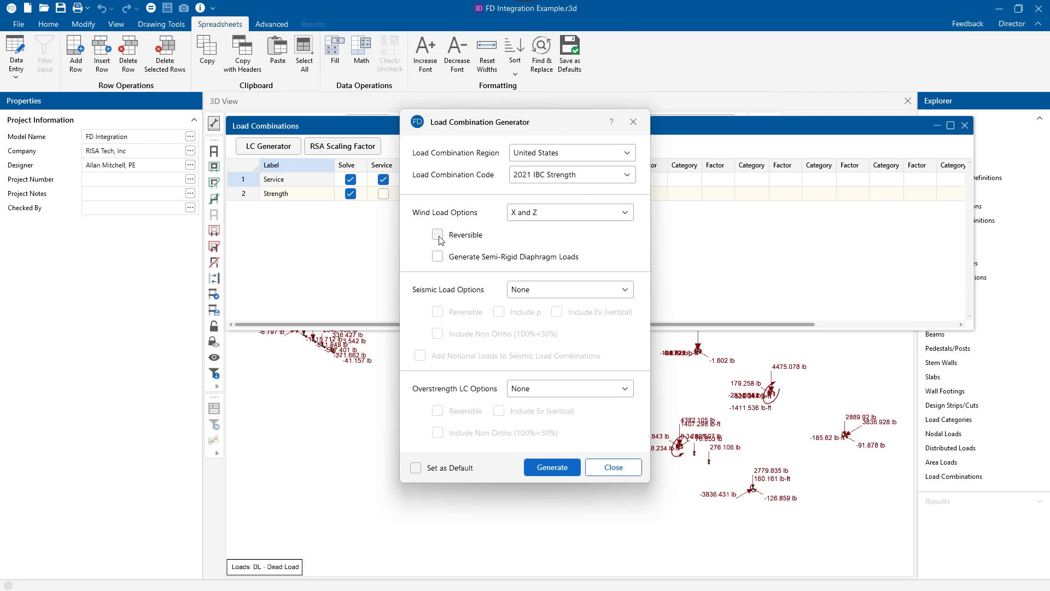
click(437, 234)
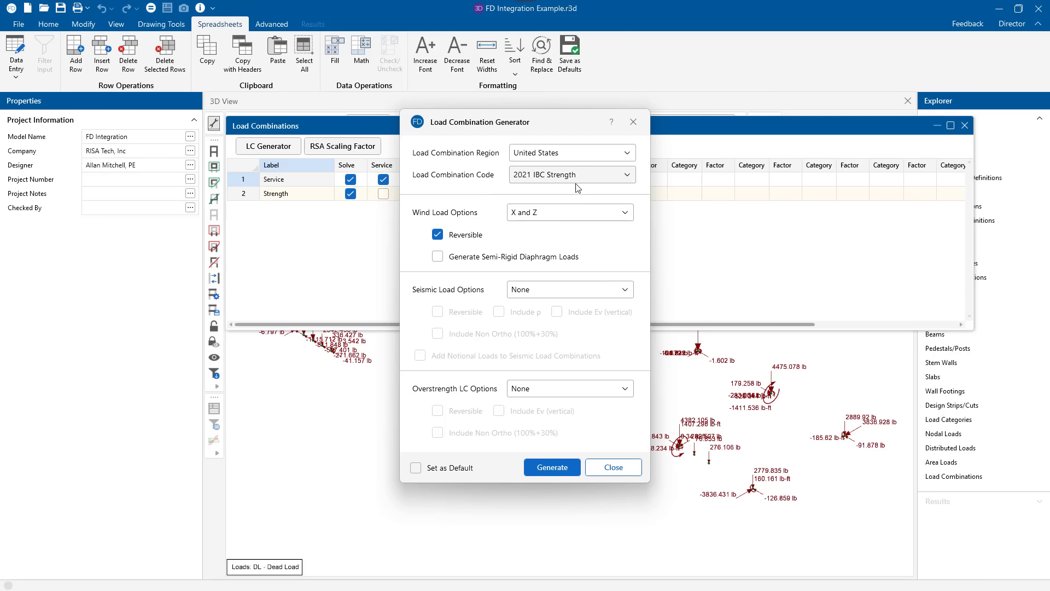
click(557, 468)
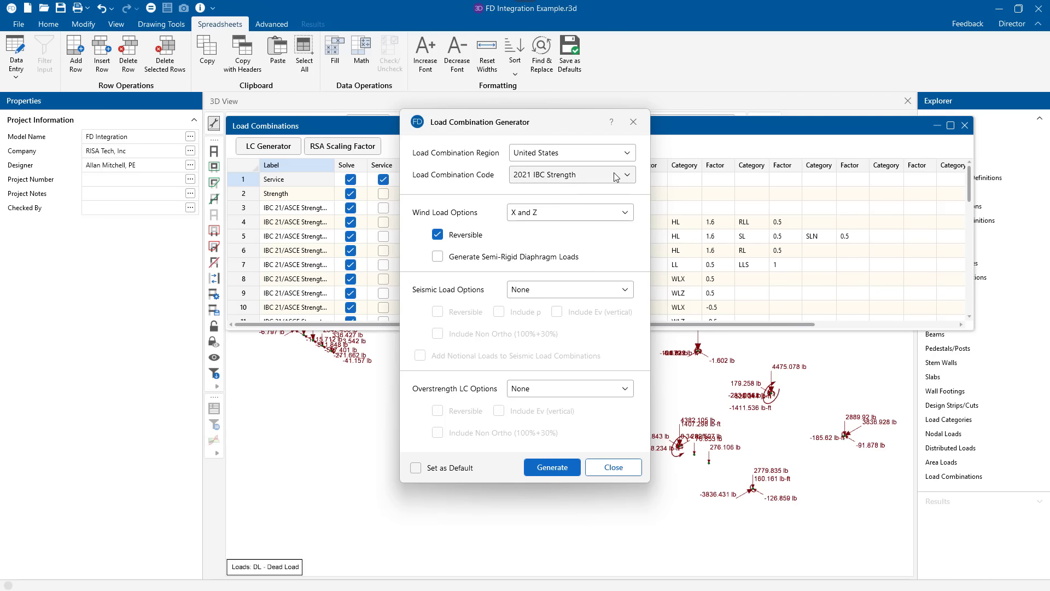
- Switch the combination code to 2021 IBC ASD and generate those combinations too
click(616, 179)
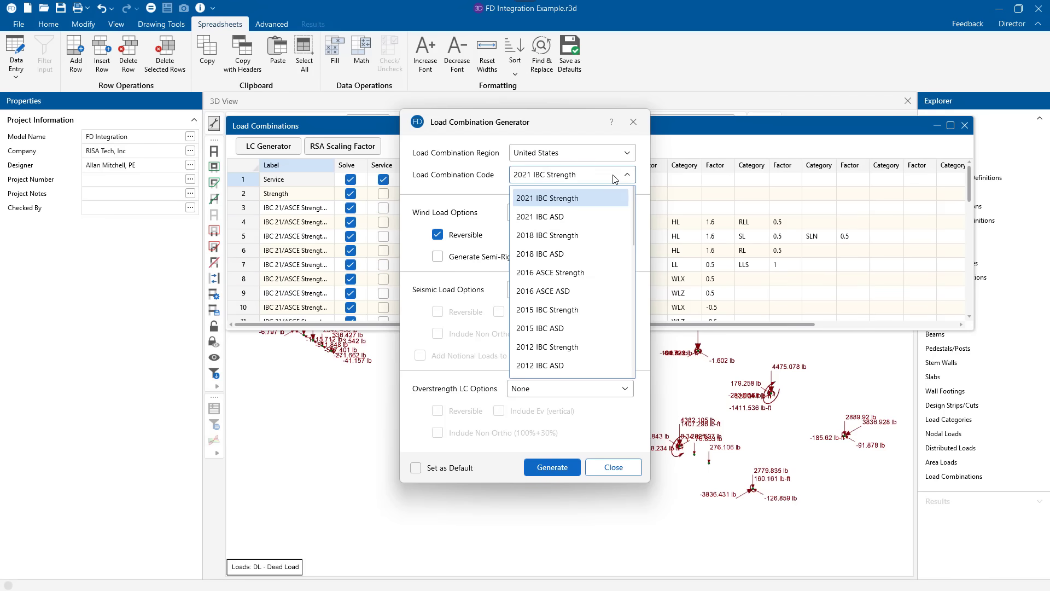
click(556, 218)
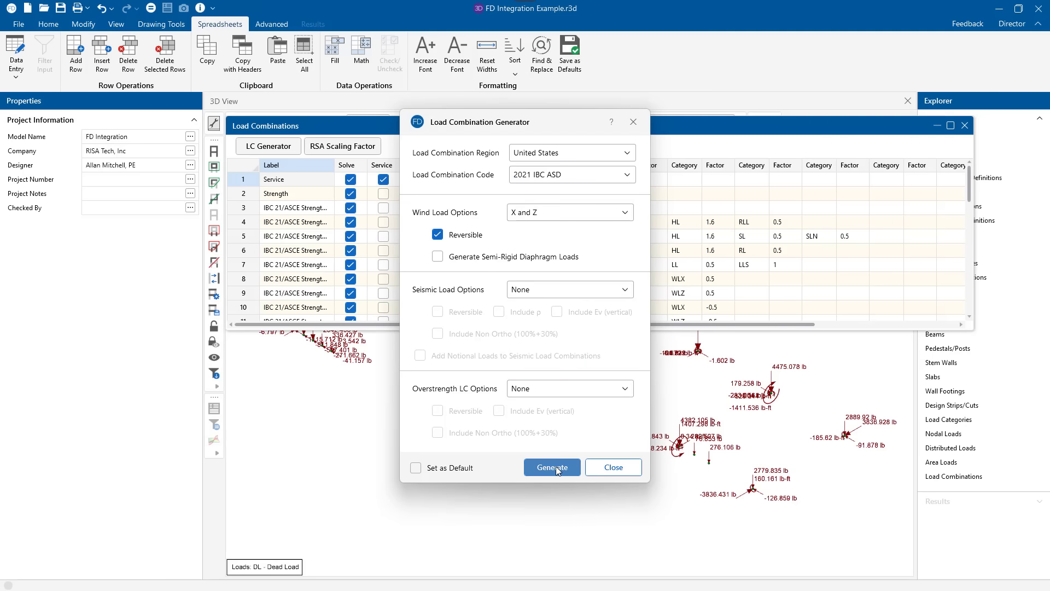
click(558, 468)
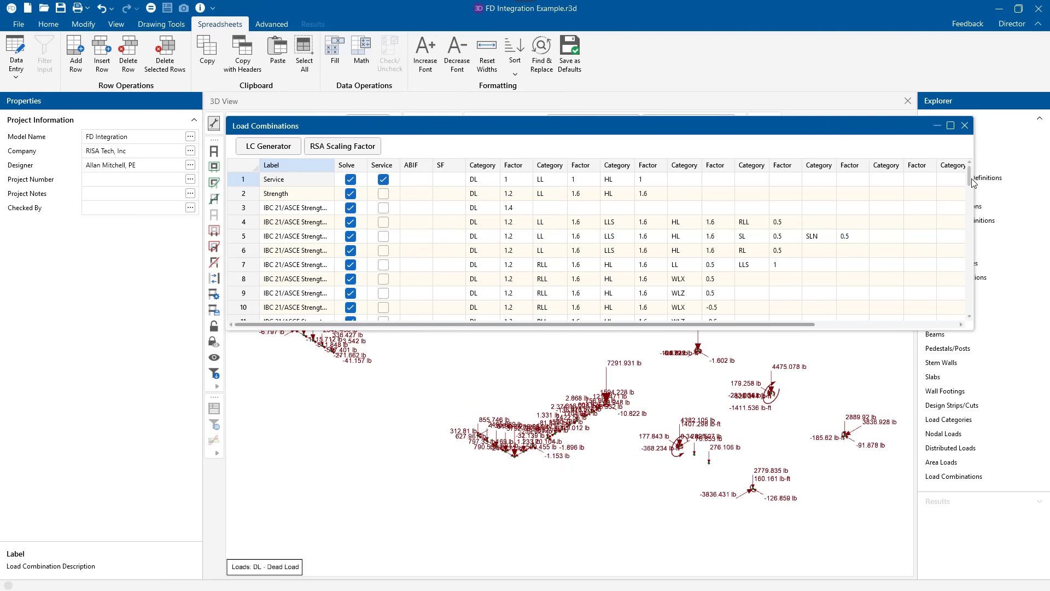
- Review the ASD combinations starting at row 42, then close the Load Combinations table
drag(971, 179, 967, 258)
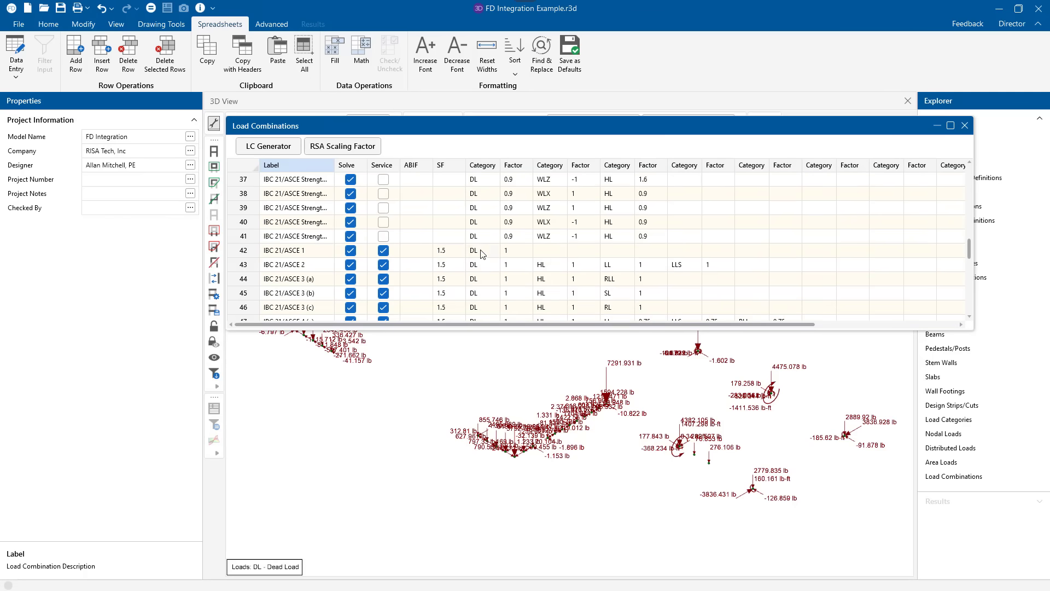
click(964, 126)
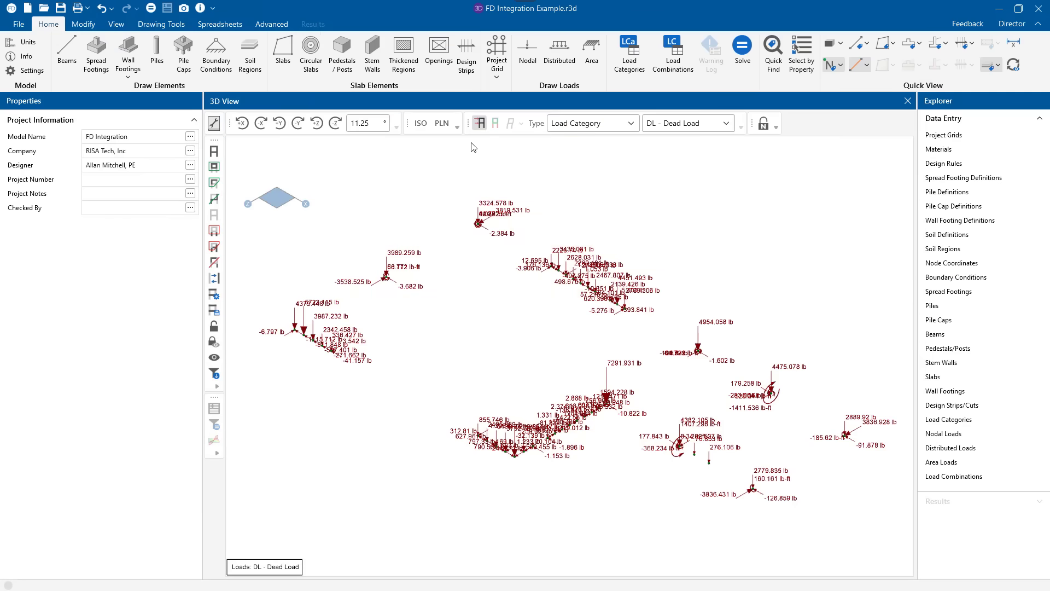